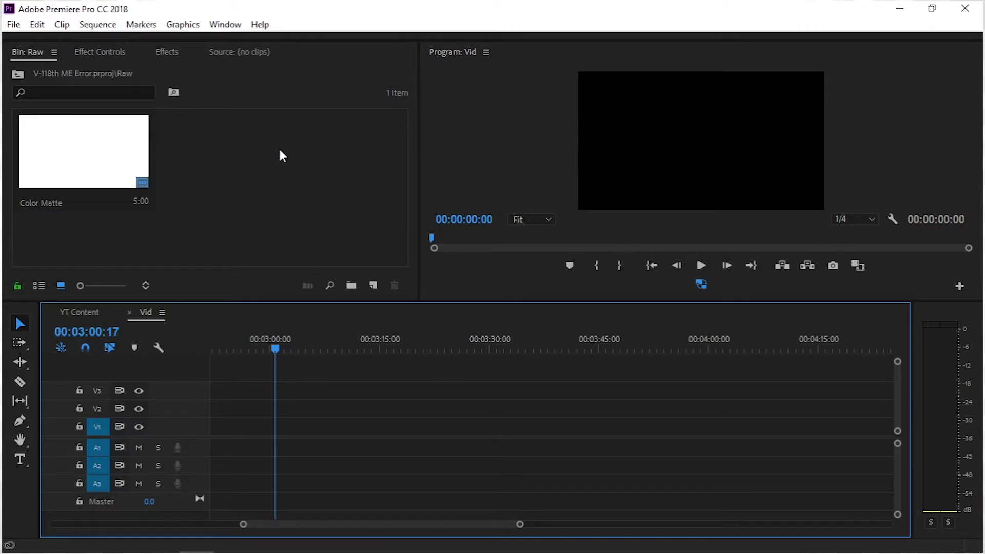
Attempt an import with Ctrl+M, bringing up the missing Media Encoder error.
key("ctrl+m")
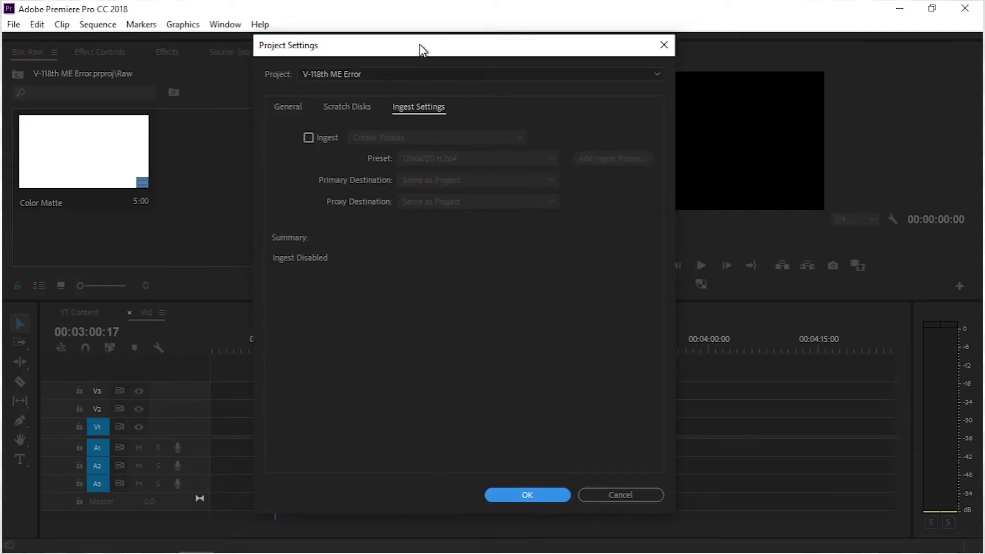
left_click(289, 107)
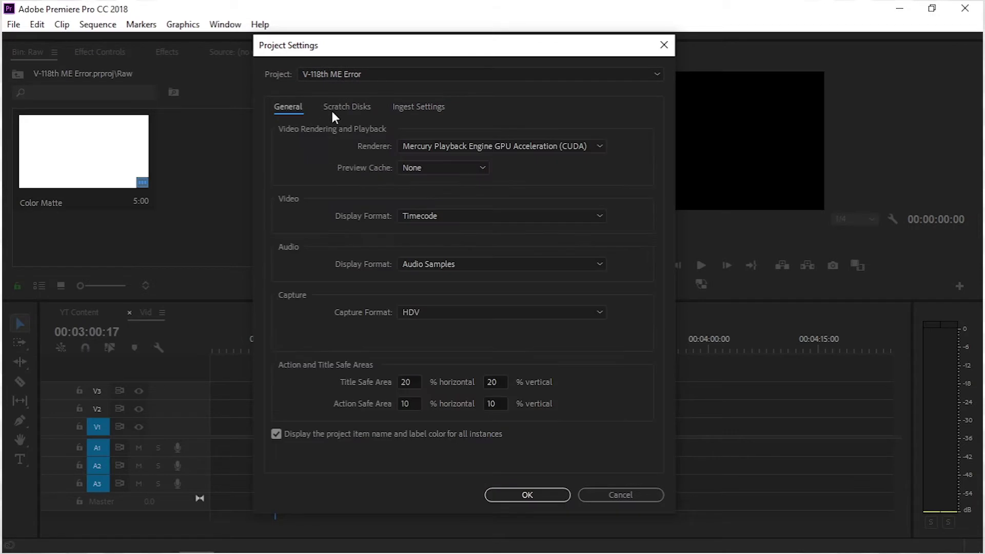
left_click(420, 114)
left_click(308, 138)
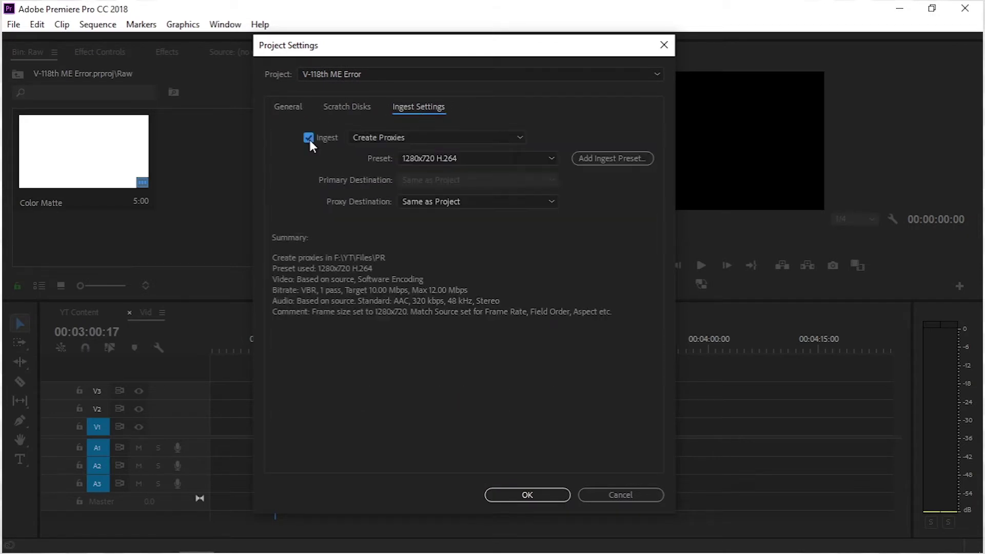
left_click(388, 137)
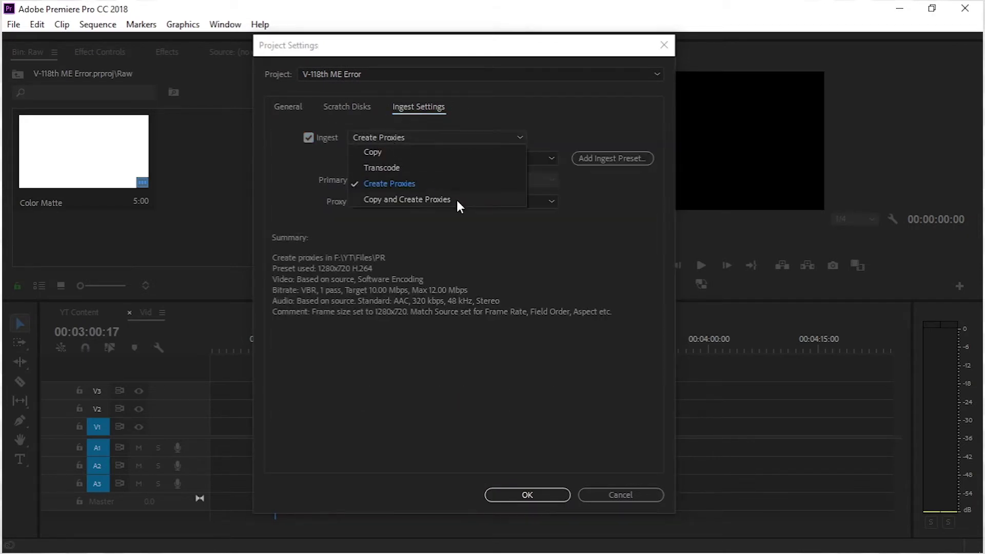
left_click(367, 184)
left_click_drag(449, 48, 386, 65)
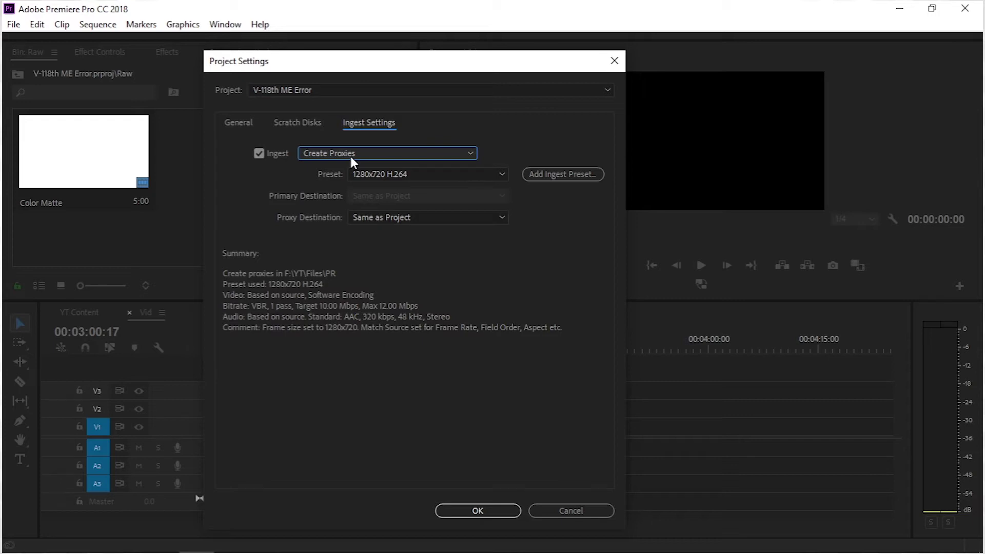
left_click(350, 157)
left_click(329, 194)
left_click(337, 154)
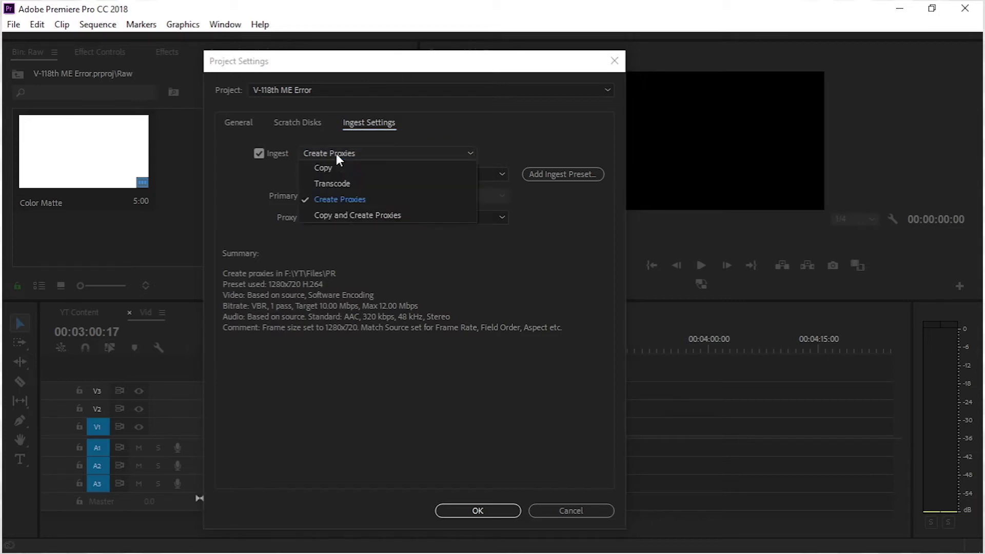
left_click(337, 200)
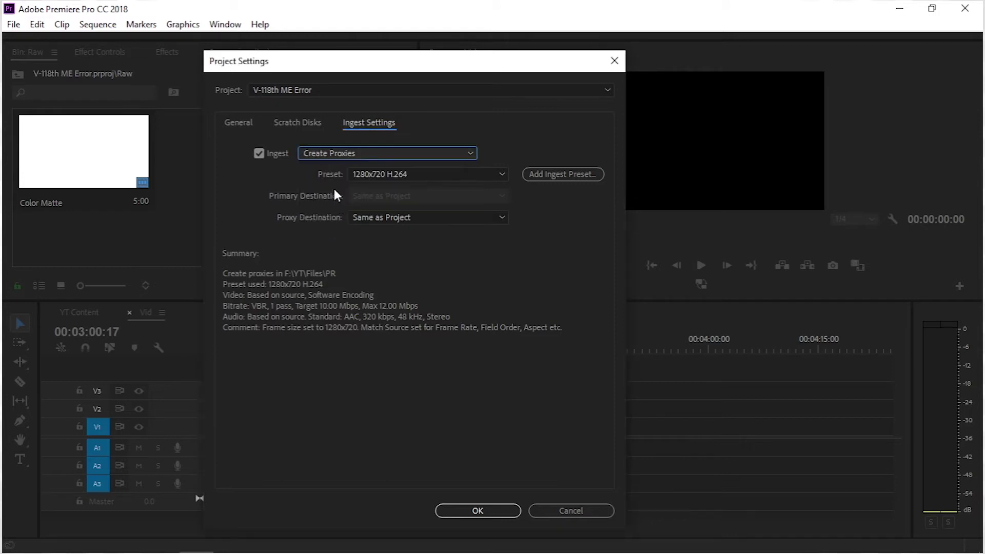
left_click(261, 154)
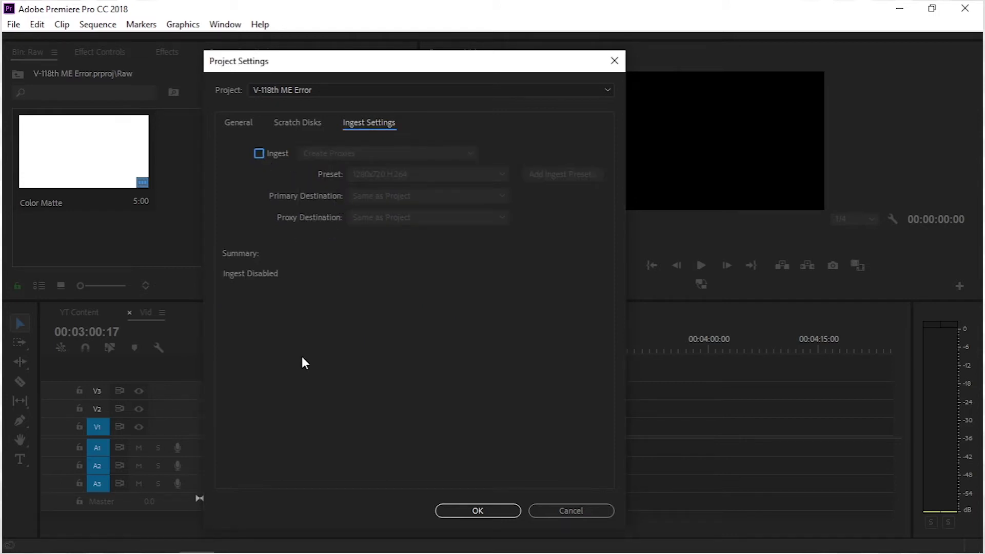
Launch Media Encoder CC 2018, then return to Premiere's Project Settings.
left_click(231, 540)
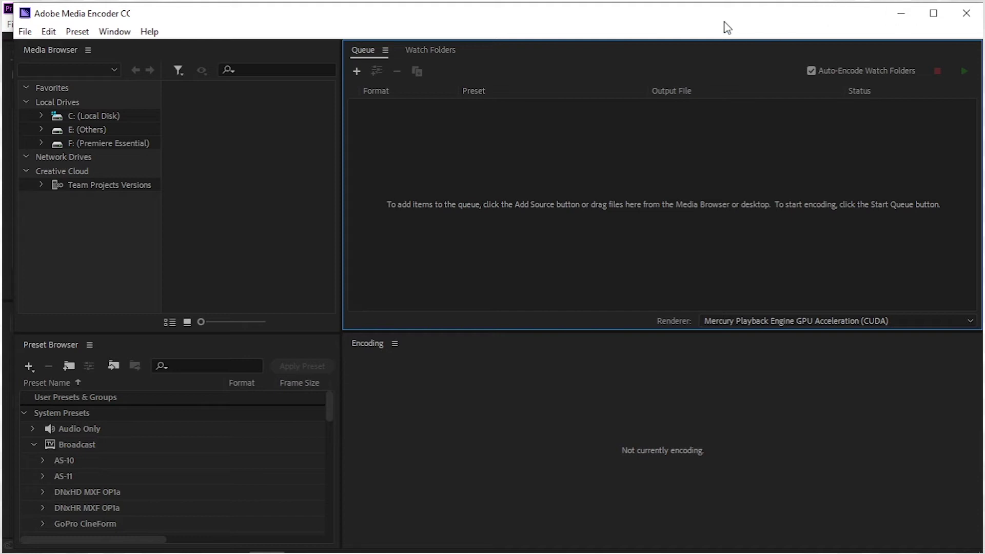
left_click(901, 13)
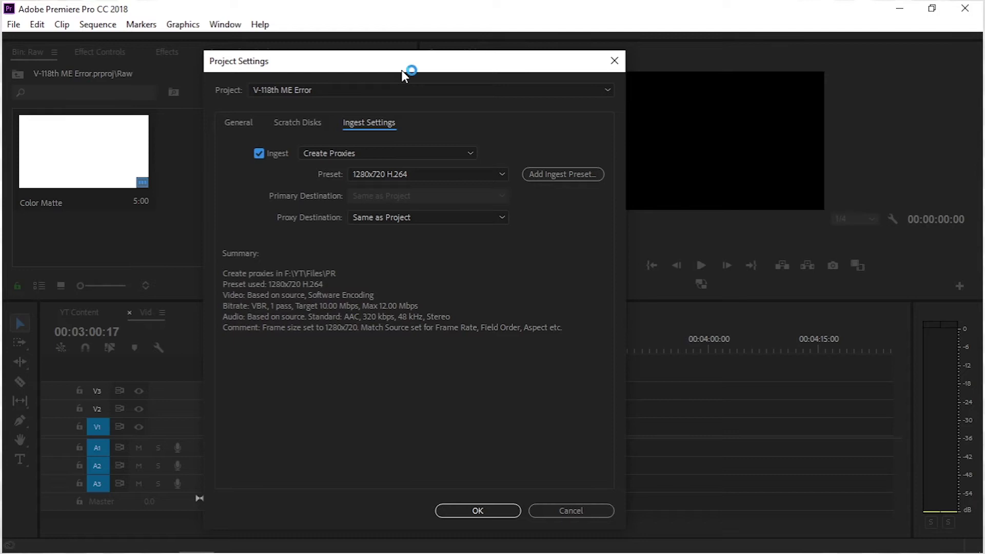
Set ingest to Create Proxies with the 1280x720 H.264 preset and apply the settings.
left_click(362, 155)
left_click(359, 200)
left_click(391, 175)
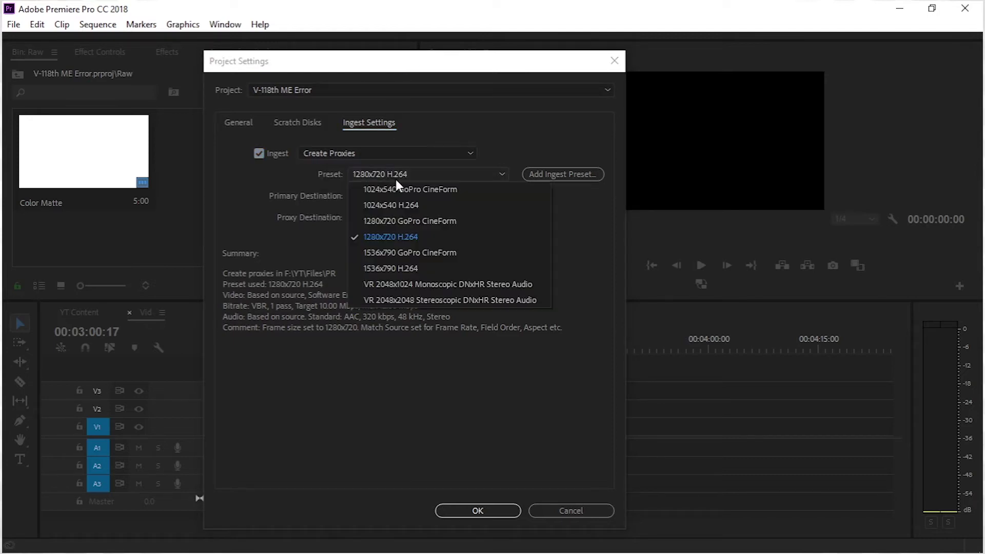
left_click(410, 236)
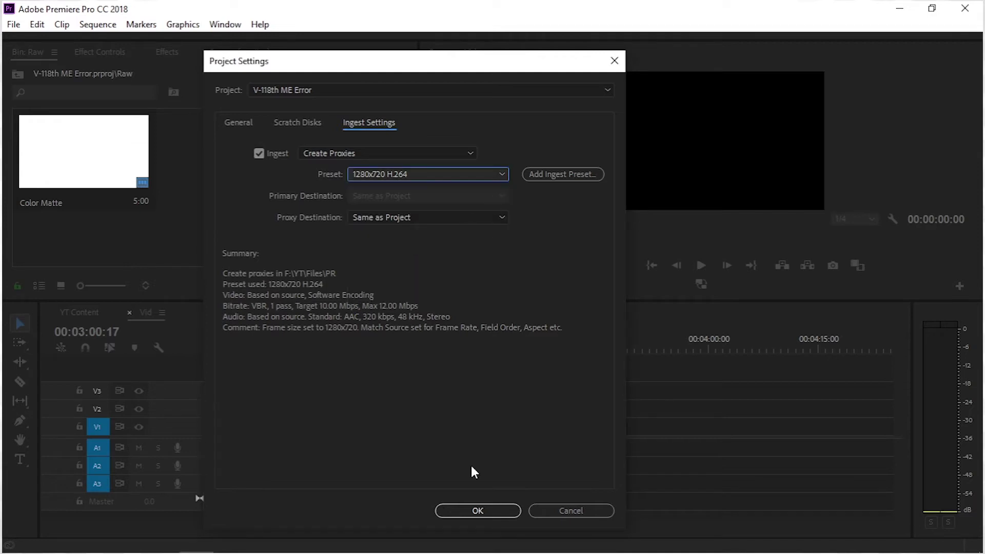
left_click(478, 511)
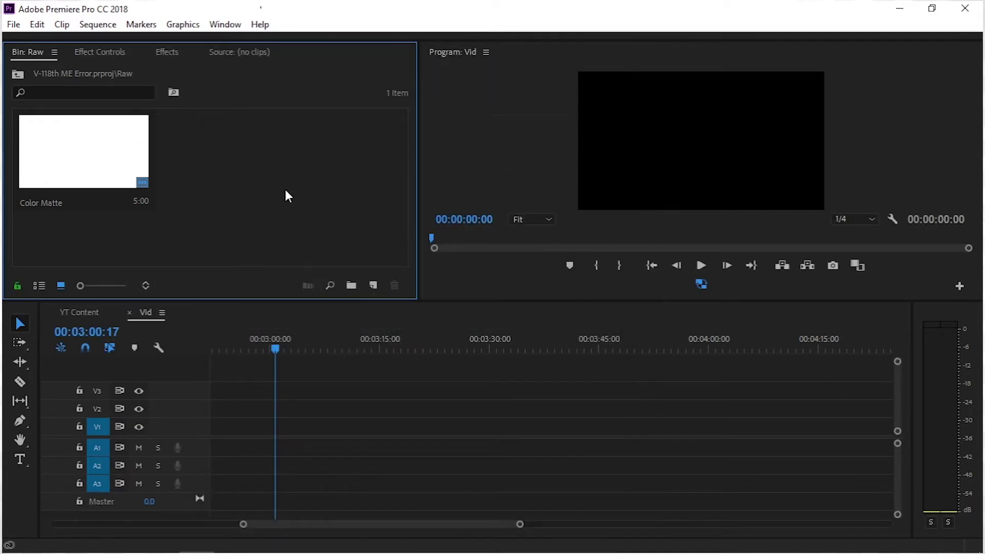
Import Video.mp4 into the Raw bin and let Media Encoder finish Video_1_Proxy.mp4.
double_click(286, 191)
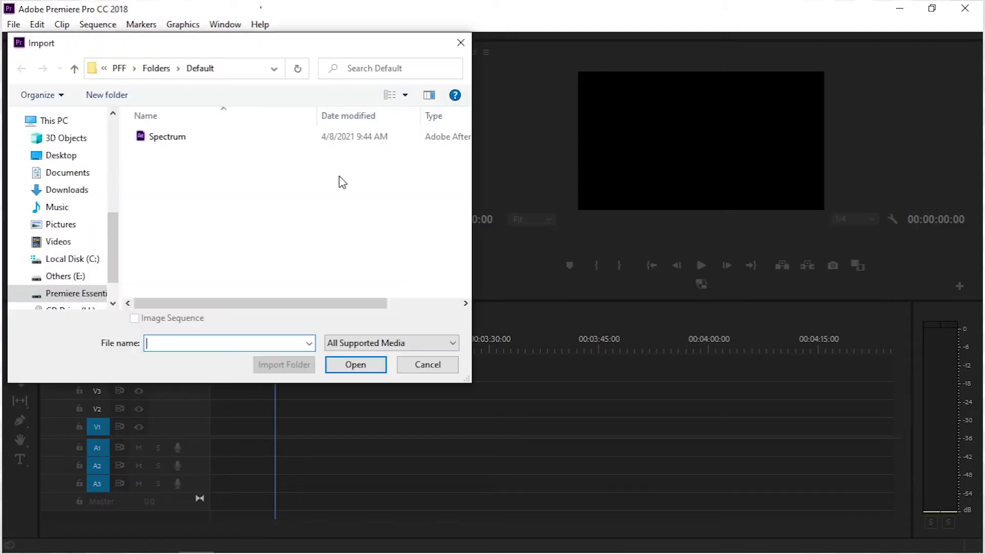
left_click(376, 365)
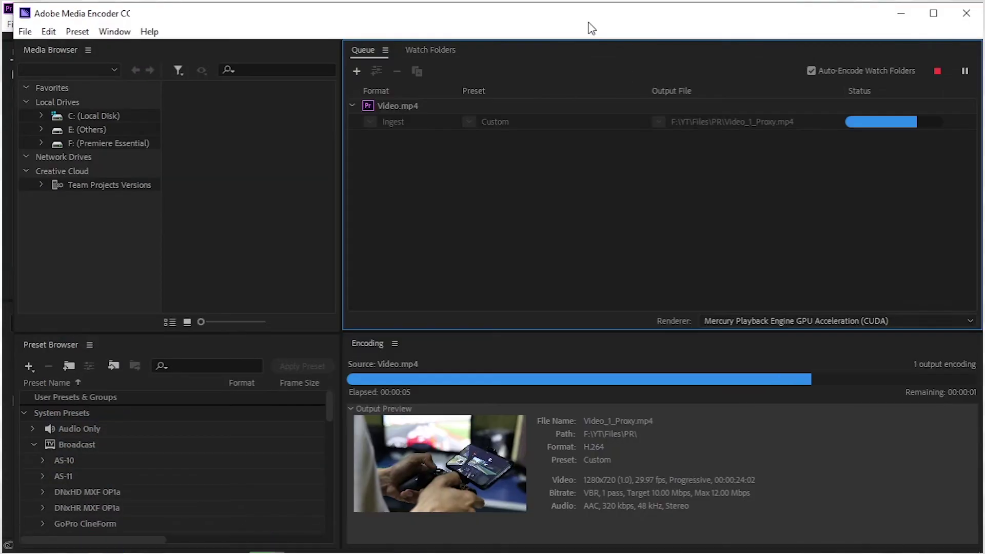
left_click_drag(589, 23, 558, 23)
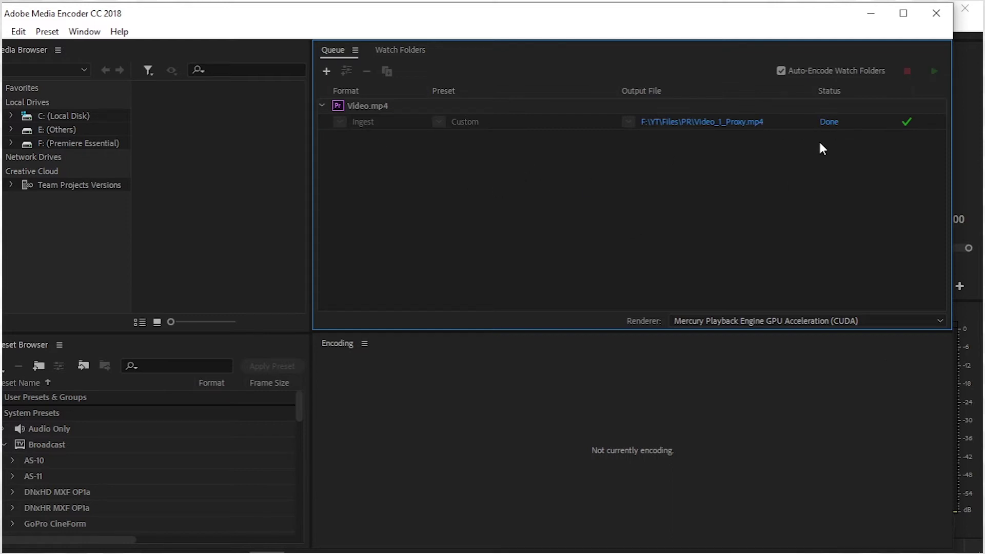
left_click(871, 12)
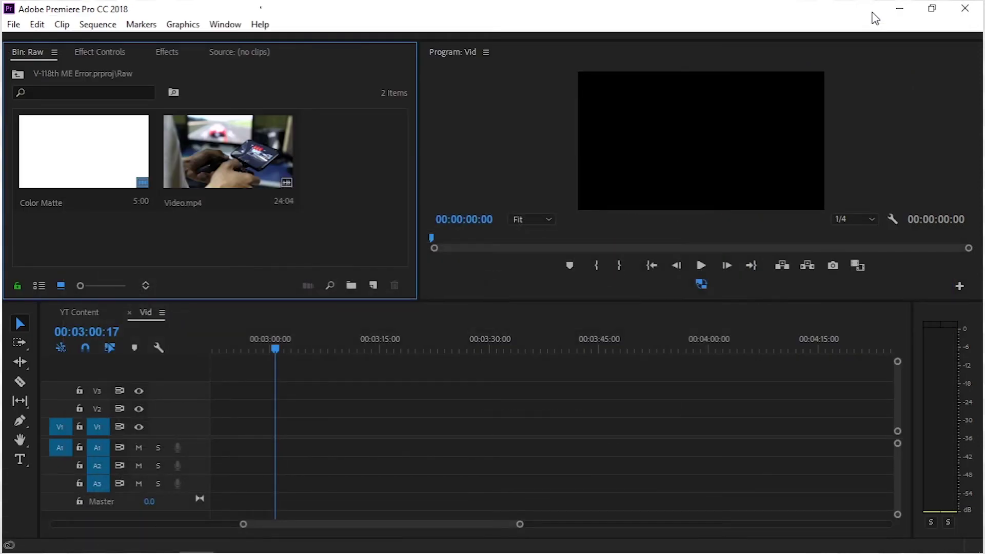
Place Video.mp4 on tracks V1 and A1 of the Vid sequence at the playhead.
left_click_drag(266, 168, 285, 436)
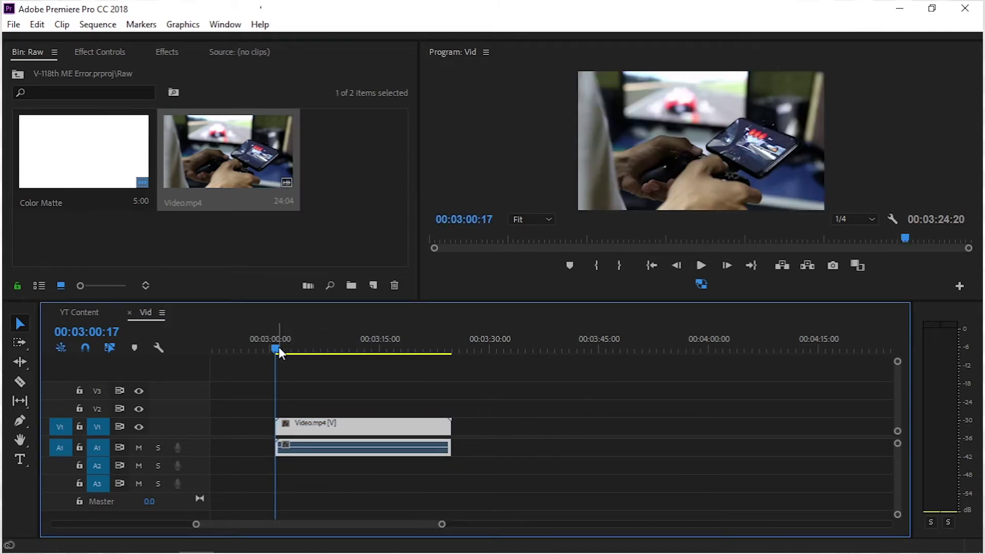
left_click_drag(278, 347, 302, 349)
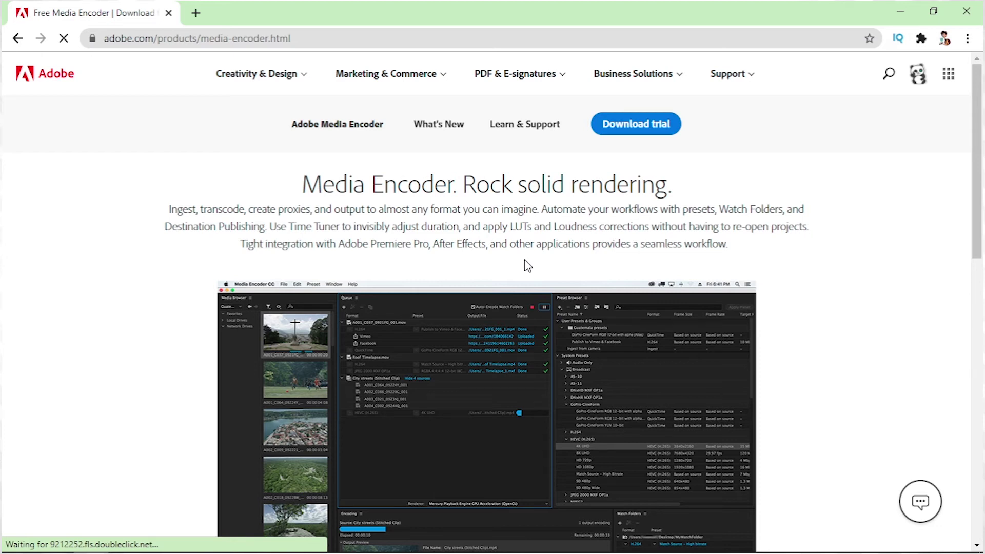
Scroll down the Media Encoder product page and back to the top.
scroll(526, 266, "down", 5)
scroll(525, 266, "up", 5)
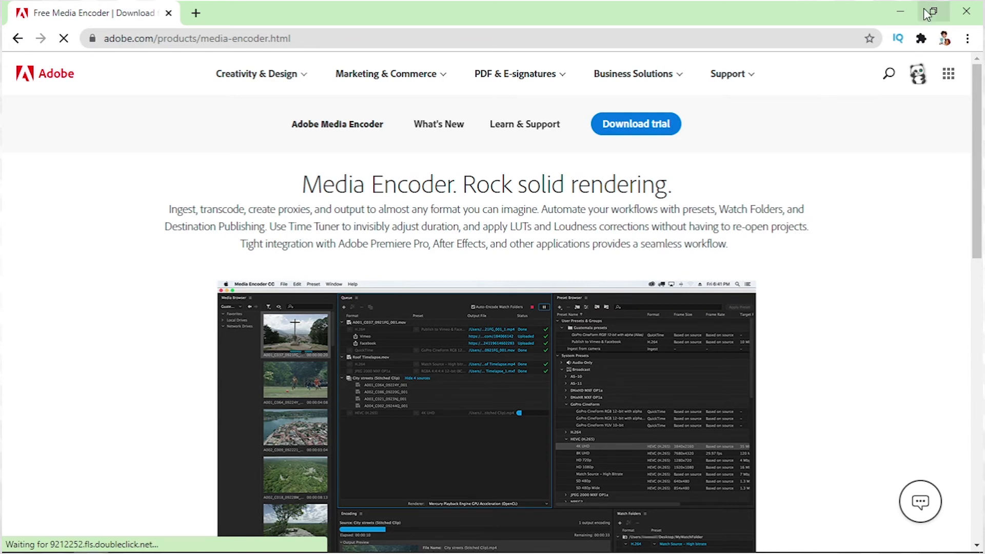
left_click(898, 9)
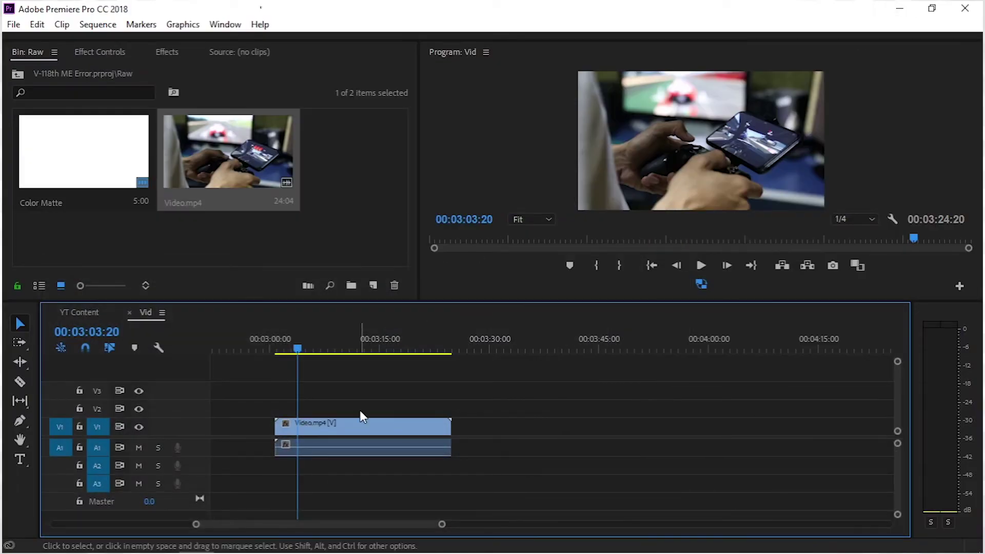